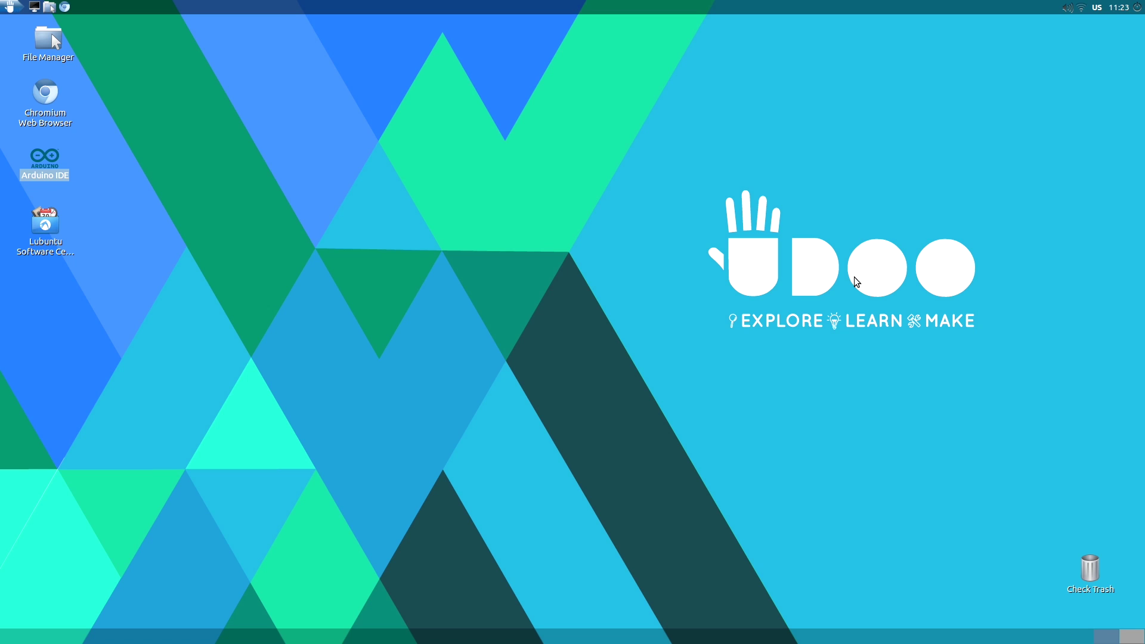
# Browse the applications menu categories, close it, and clear the Arduino IDE shortcut selection.
pyautogui.click(7, 7)
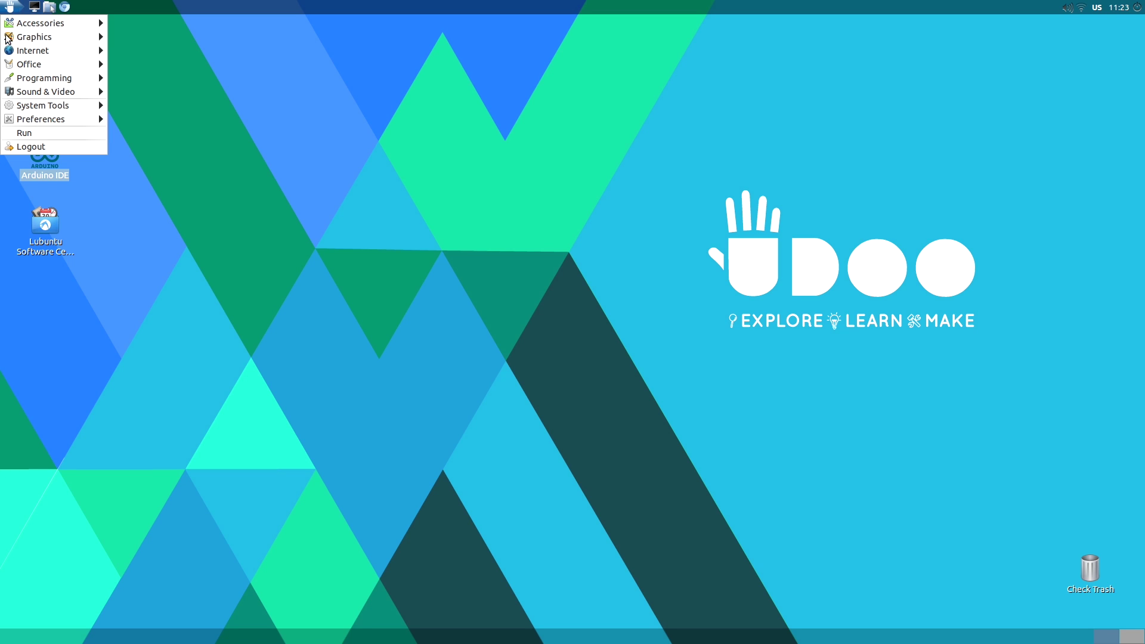
pyautogui.moveTo(89, 23)
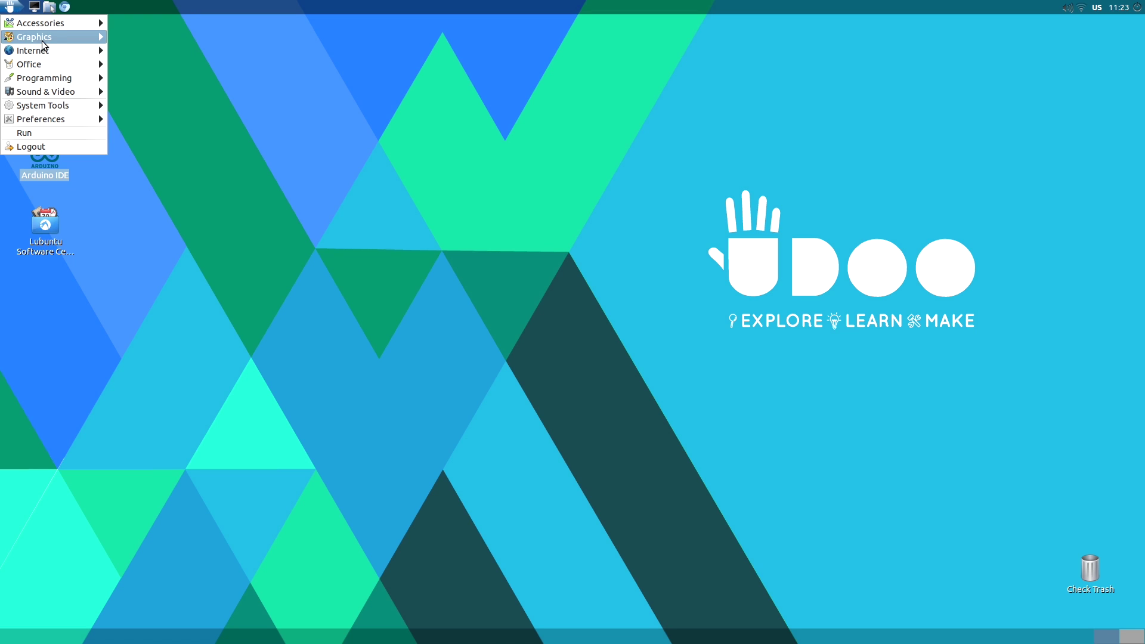
pyautogui.moveTo(38, 93)
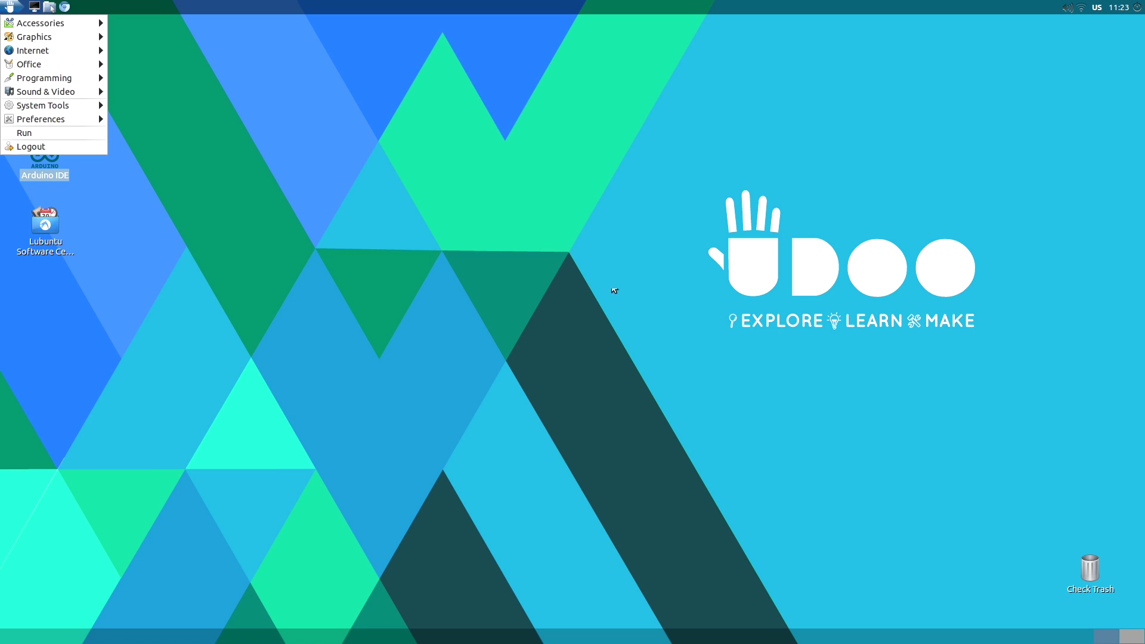
pyautogui.click(450, 163)
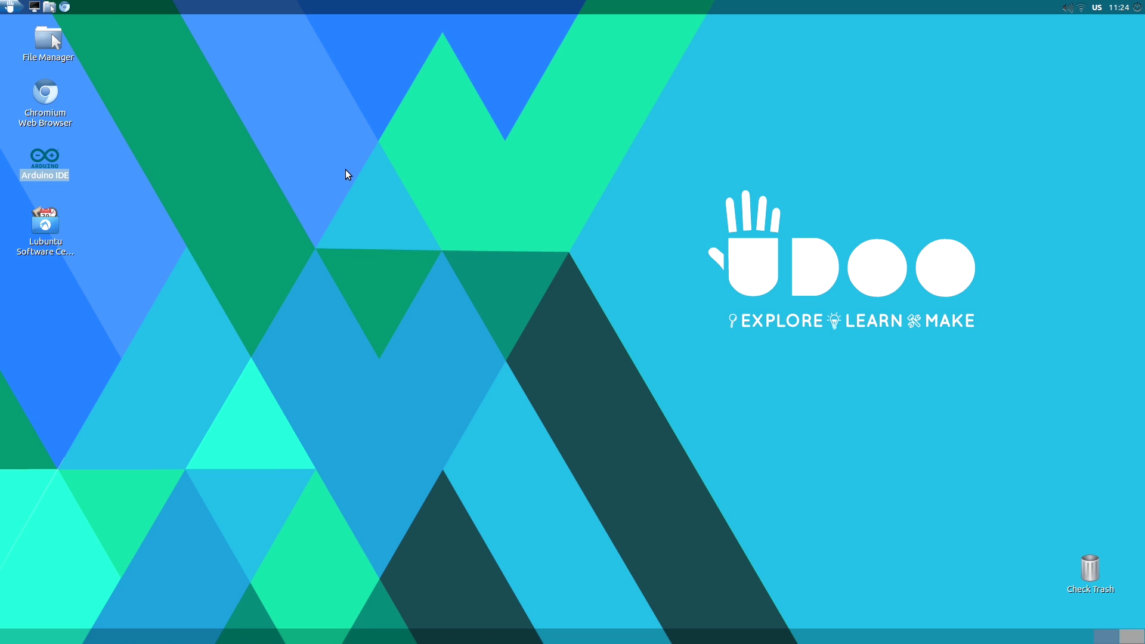
pyautogui.moveTo(714, 179); pyautogui.dragTo(1142, 409)
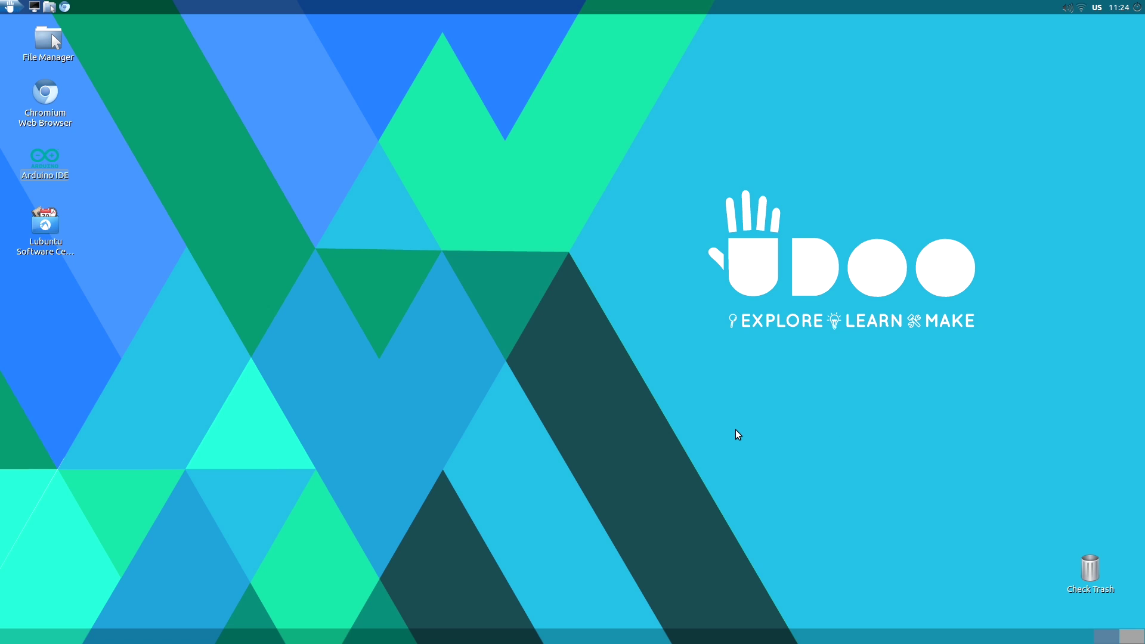
# Reopen the applications menu and bring up the Sound & Video submenu.
pyautogui.click(10, 7)
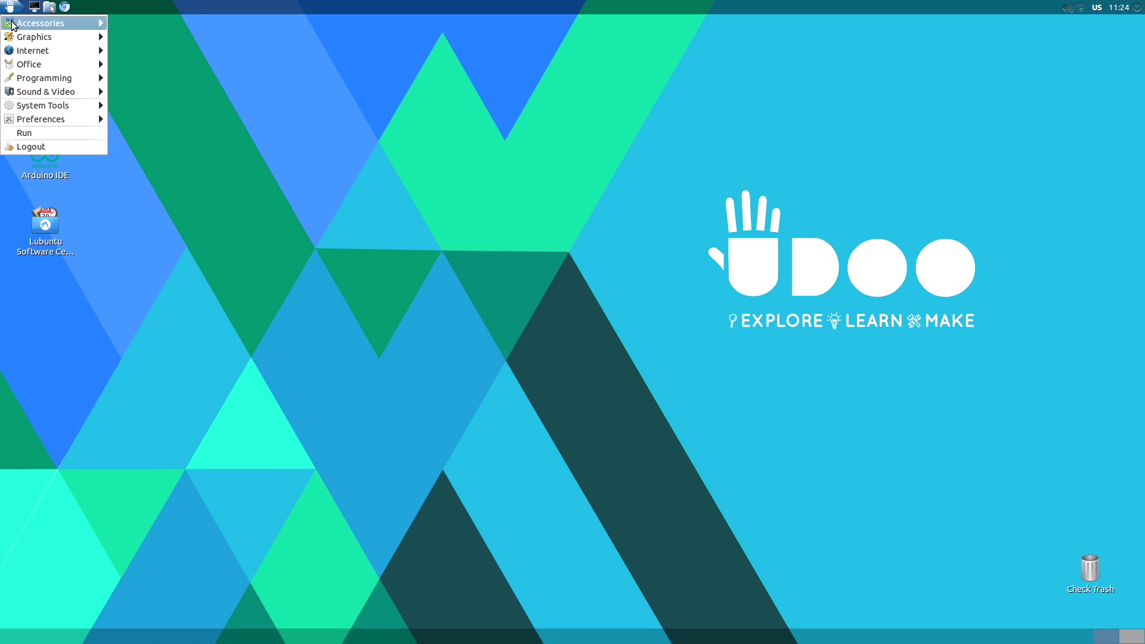
pyautogui.moveTo(30, 22)
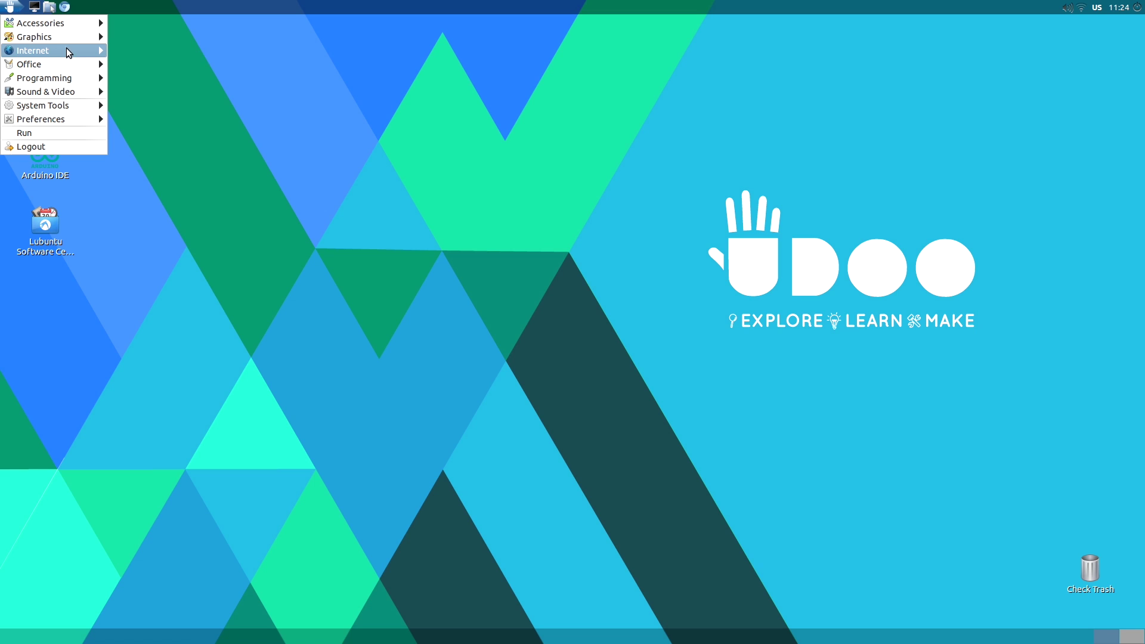
pyautogui.moveTo(67, 50)
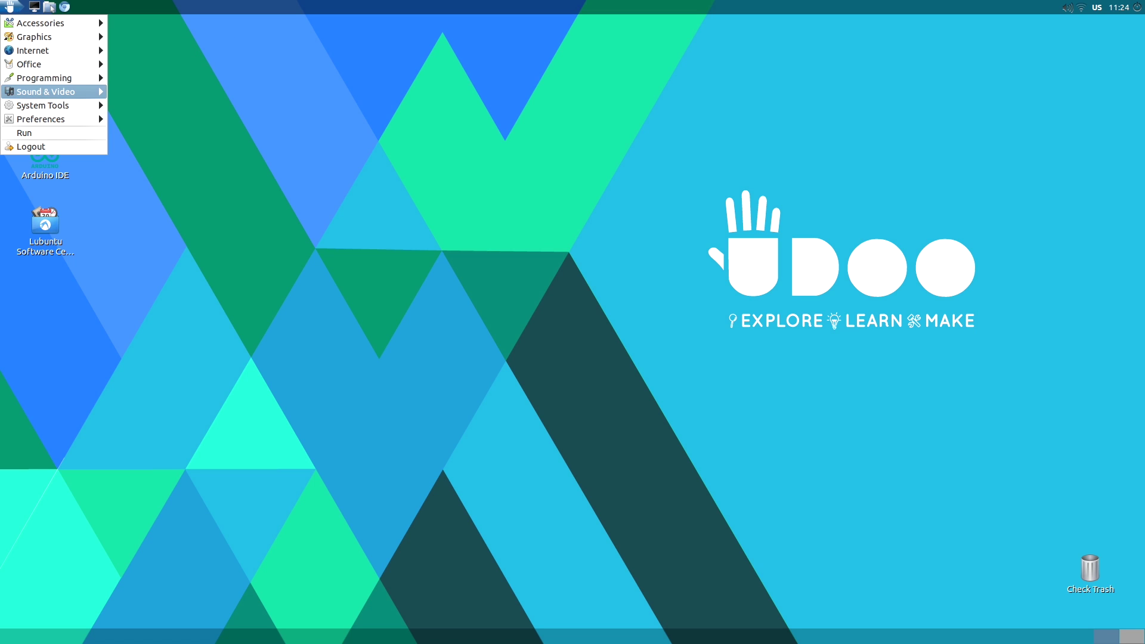
pyautogui.moveTo(75, 89)
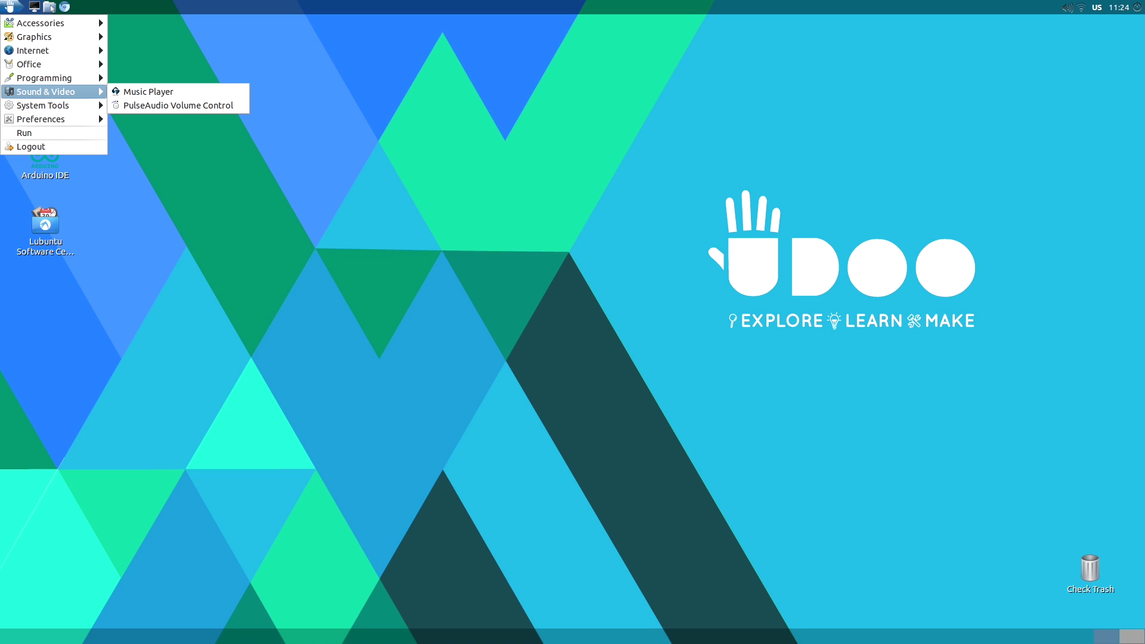
# Launch PulseAudio Volume Control and review Output (keeping Analog Output), Input Devices and Configuration.
pyautogui.click(163, 105)
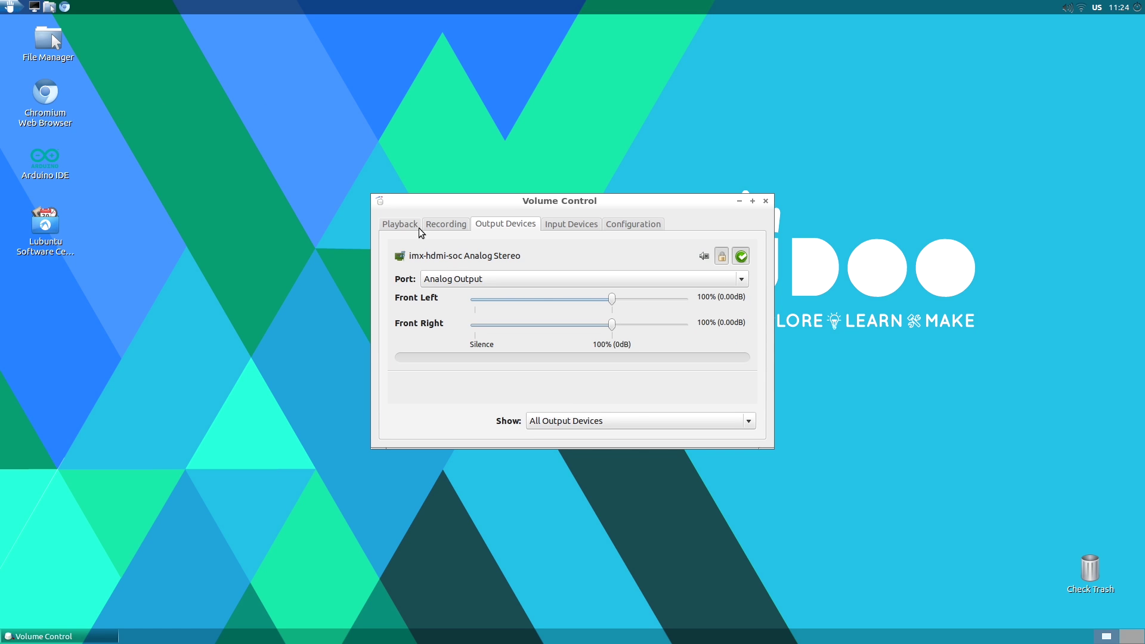
pyautogui.click(468, 280)
pyautogui.click(478, 280)
pyautogui.click(569, 224)
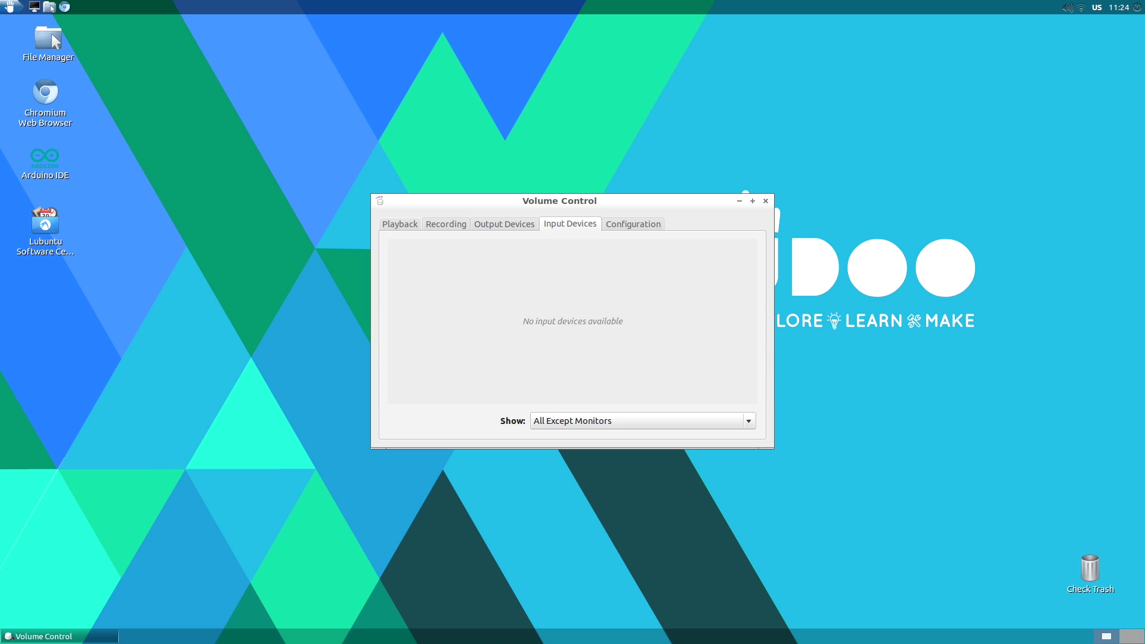
pyautogui.click(620, 224)
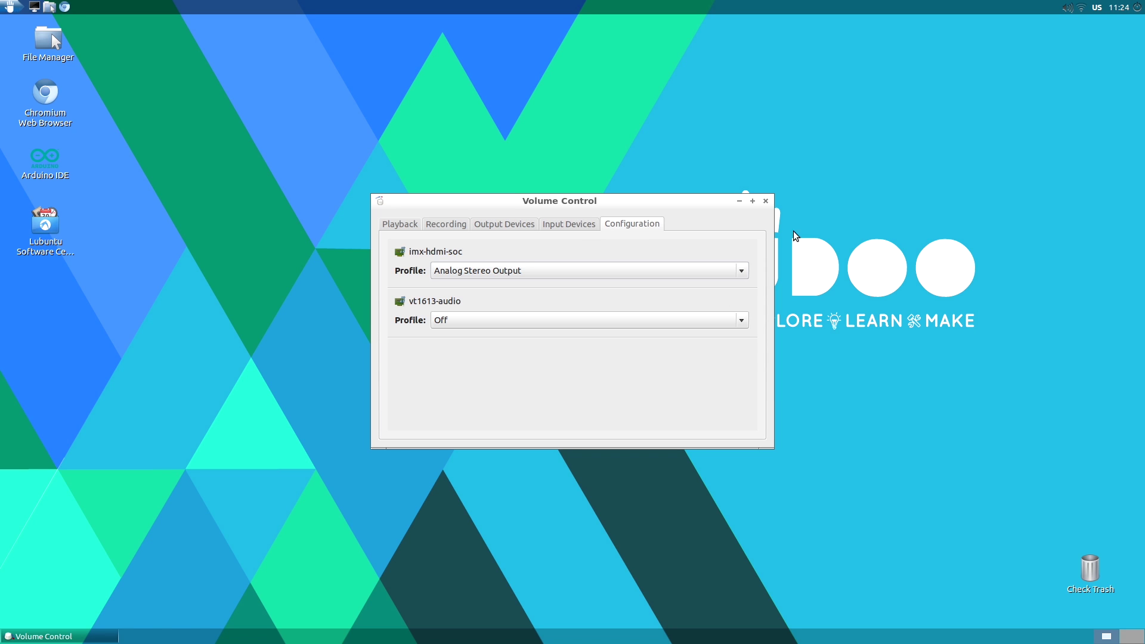
# Close the volume control window and briefly show the tray's available networks list.
pyautogui.click(766, 202)
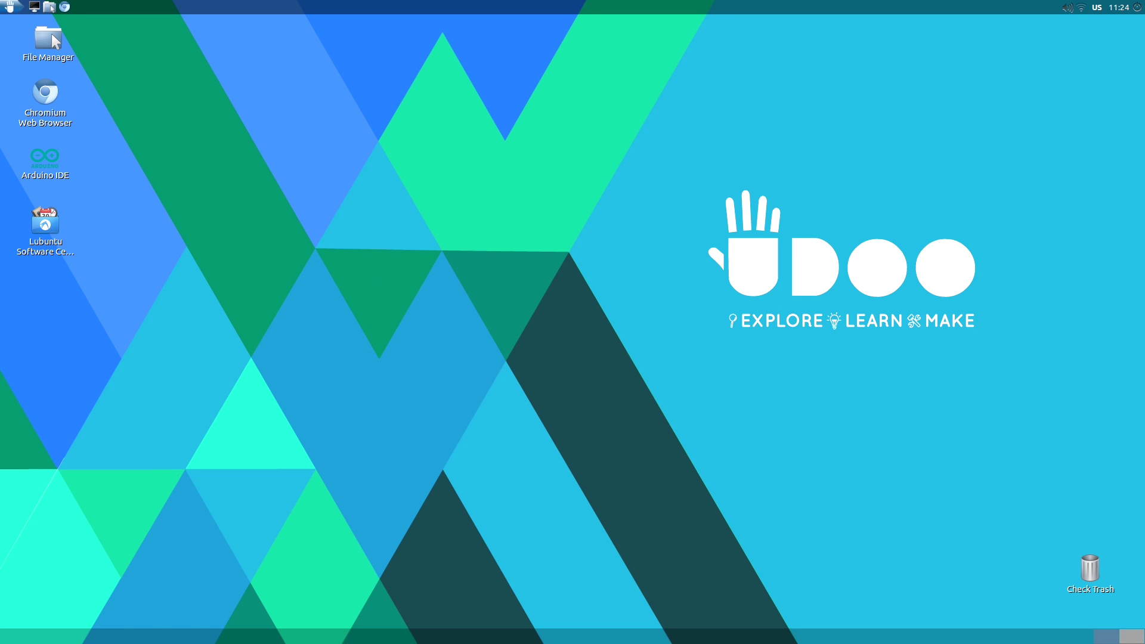
pyautogui.click(1081, 7)
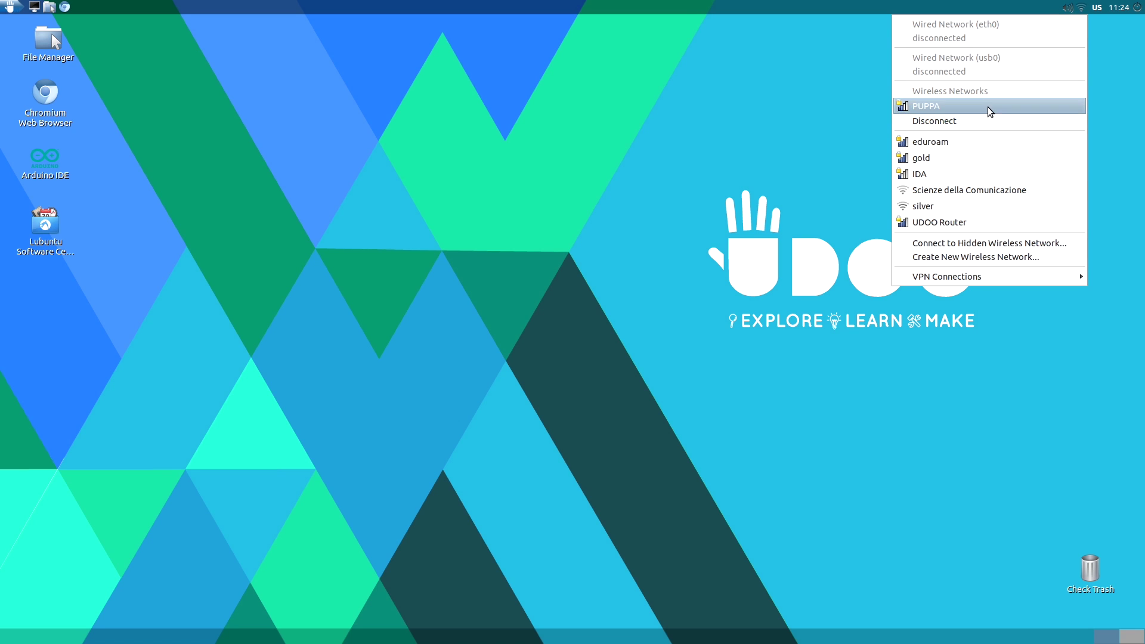
pyautogui.click(1081, 7)
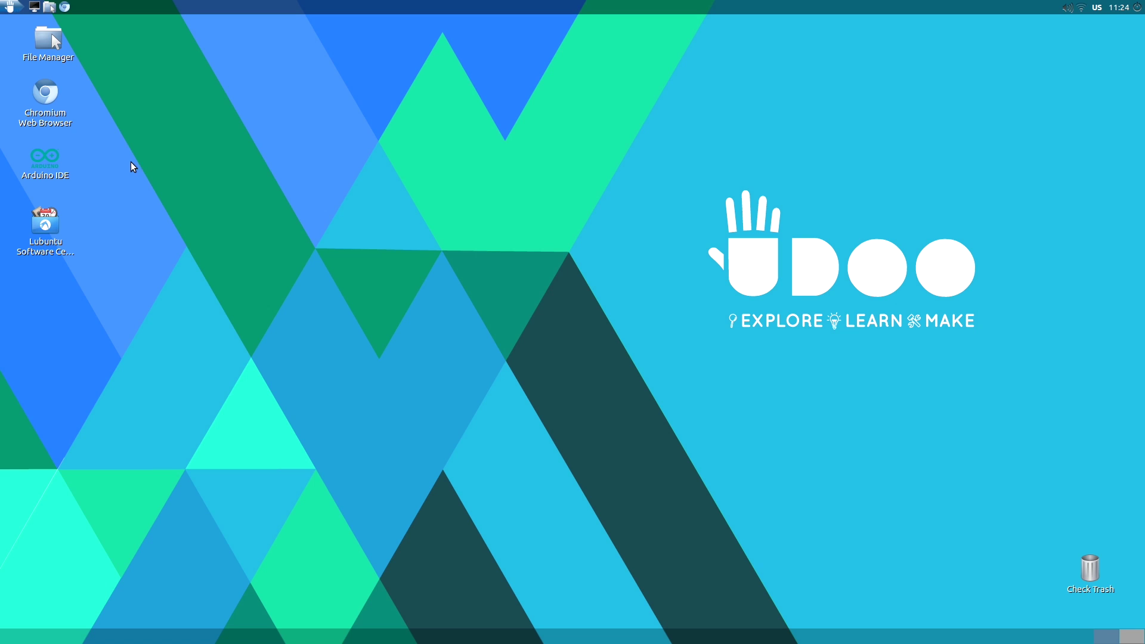
pyautogui.click(45, 113)
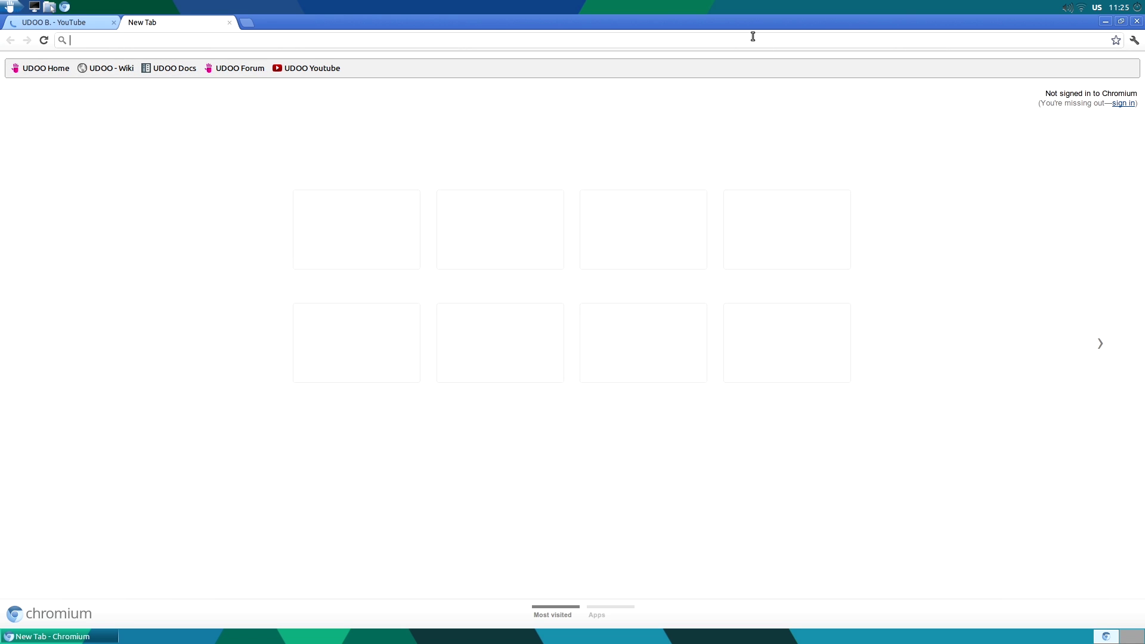
# Close Chromium, select the Arduino IDE shortcut, and browse the applications menu submenus.
pyautogui.click(1137, 21)
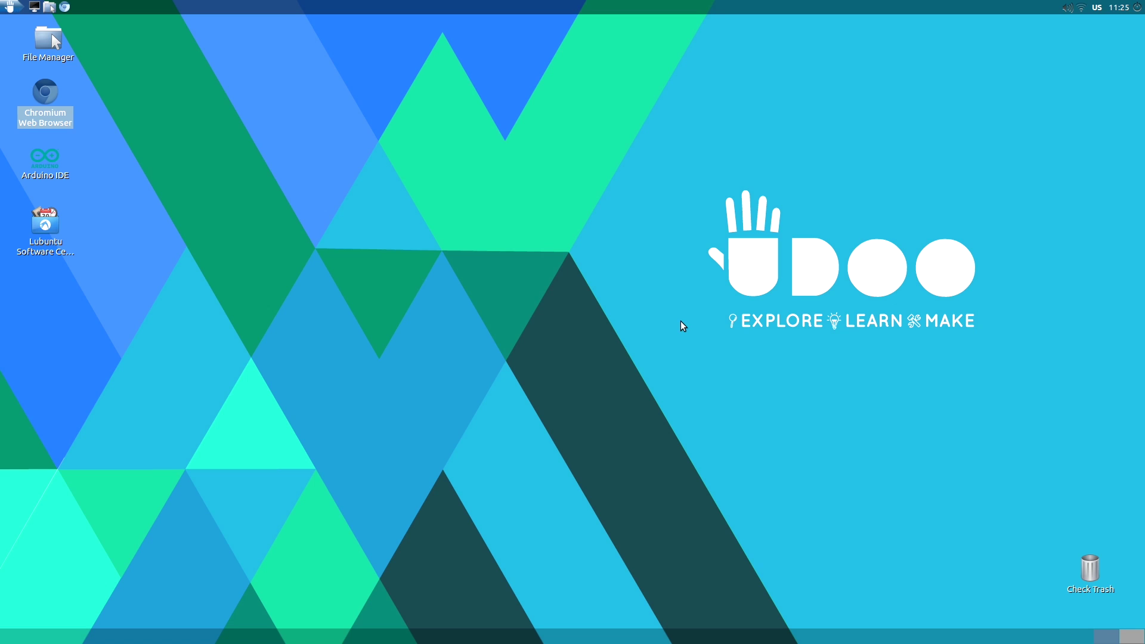
pyautogui.click(32, 156)
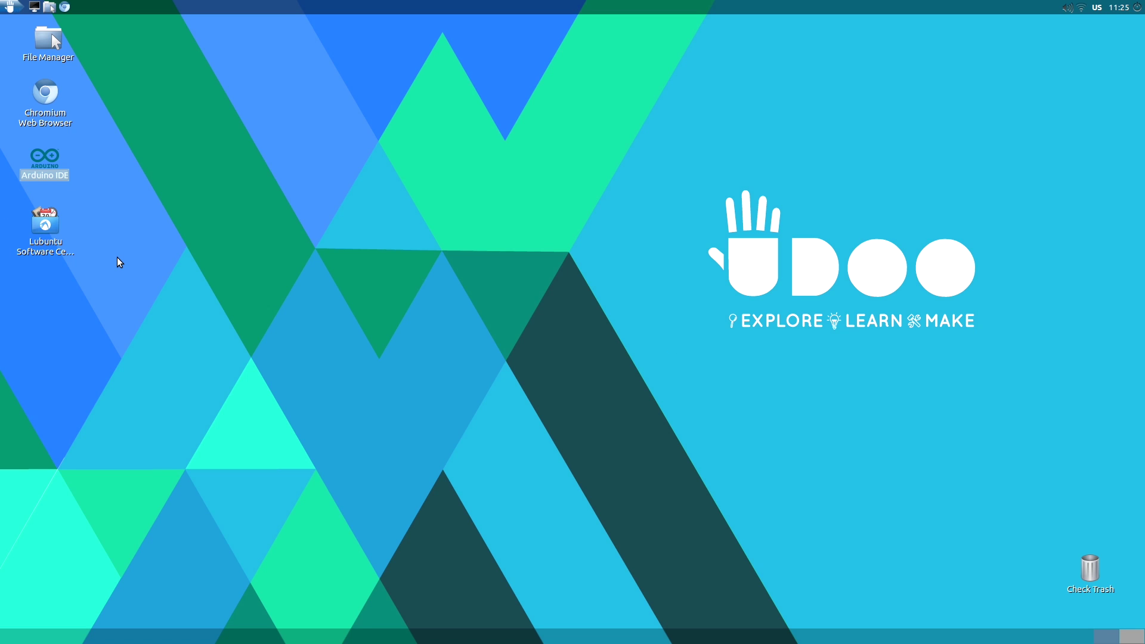
pyautogui.click(10, 7)
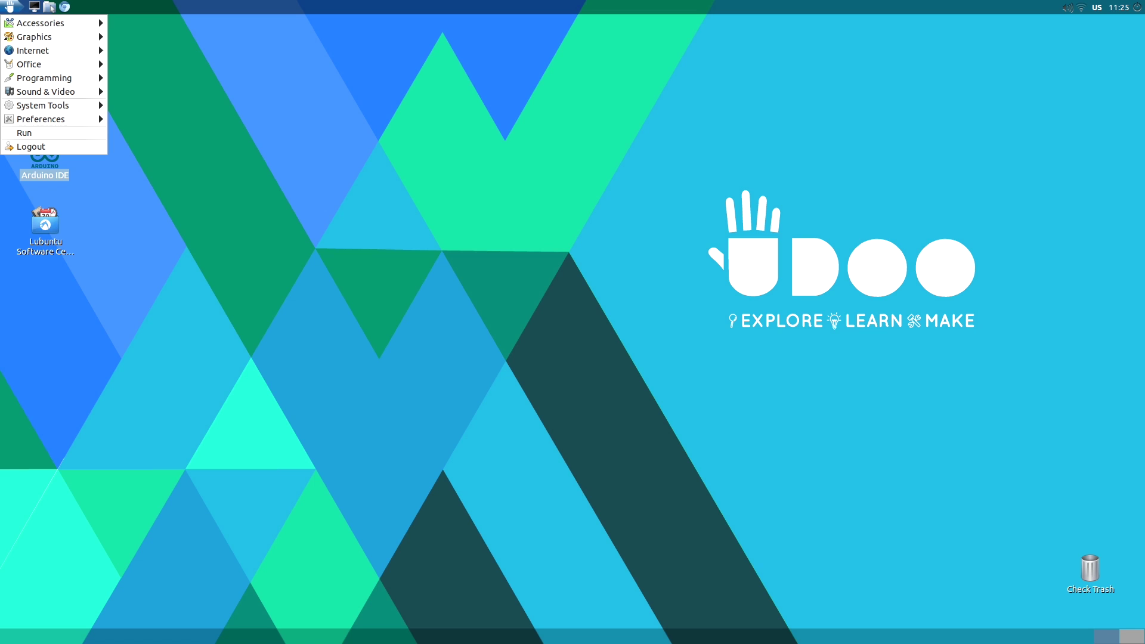
pyautogui.moveTo(38, 39)
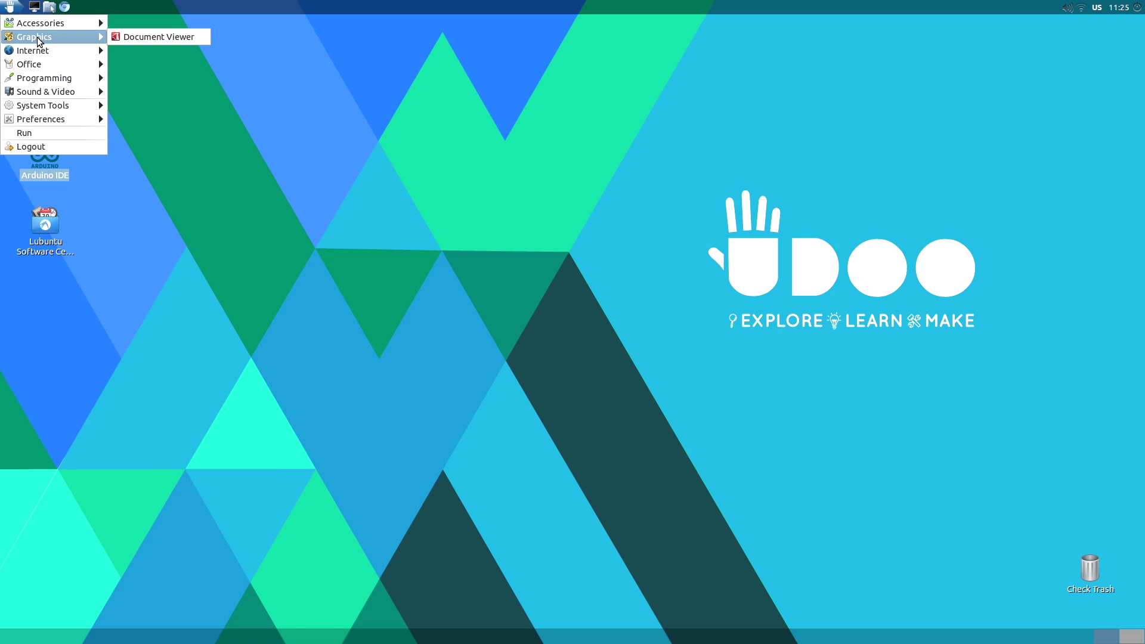
pyautogui.moveTo(54, 119)
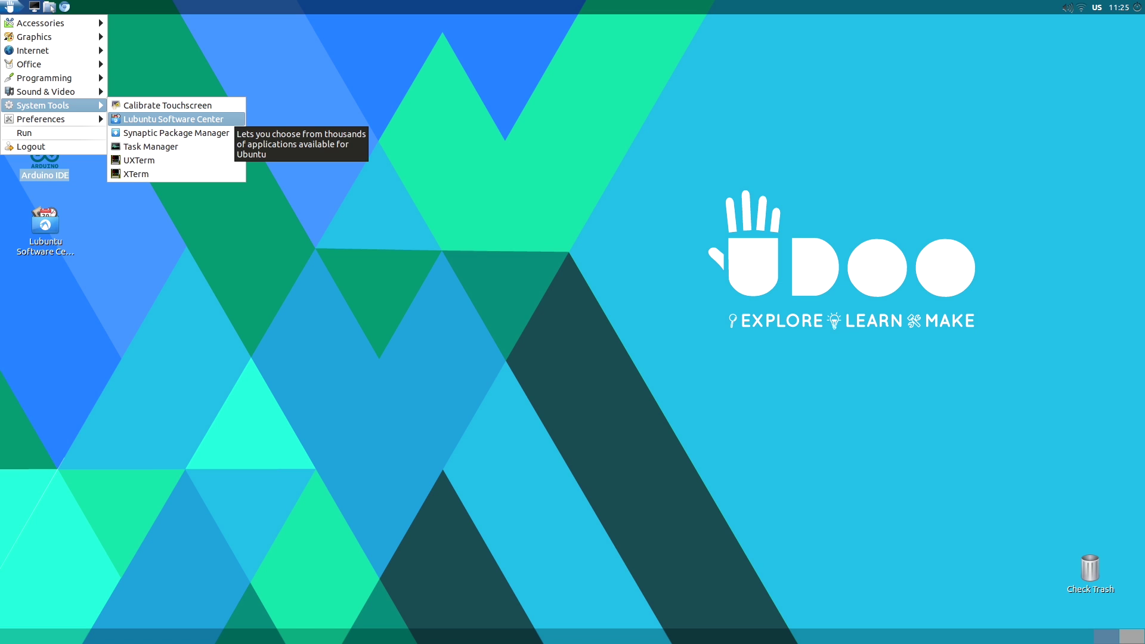
# Look through the Office and Programming submenus, then dismiss the applications menu.
pyautogui.moveTo(76, 87)
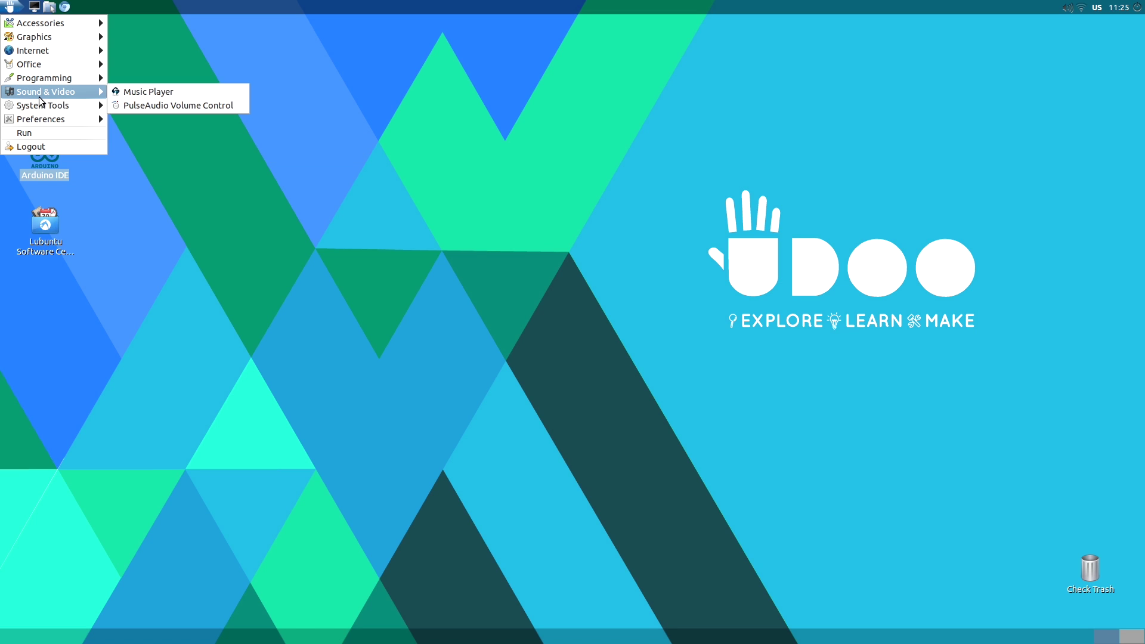
pyautogui.moveTo(59, 64)
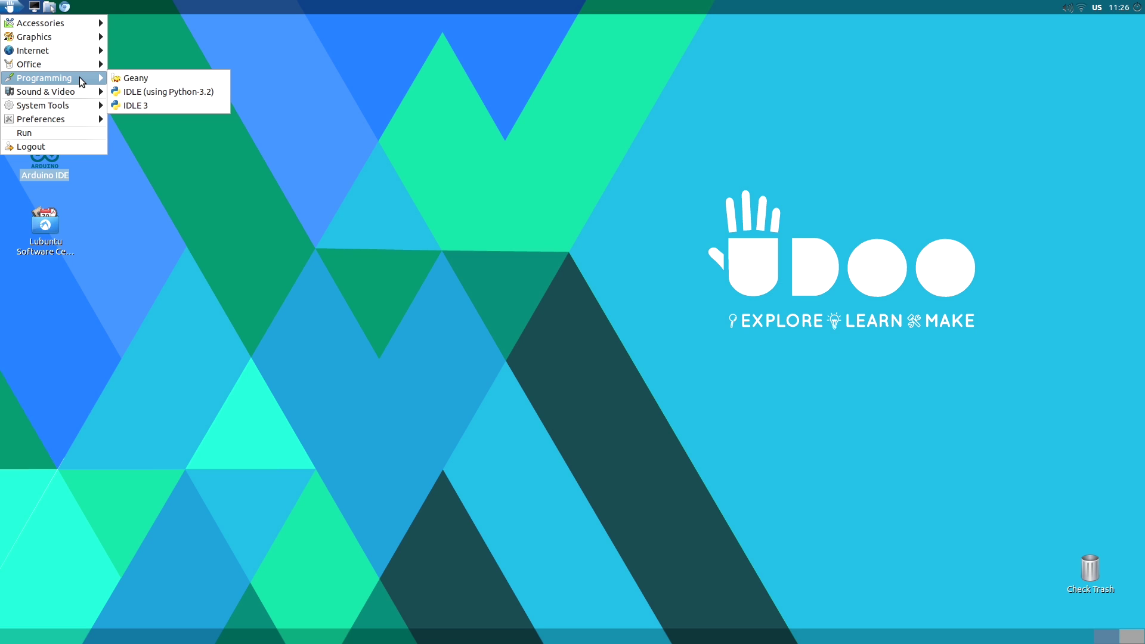
pyautogui.click(527, 119)
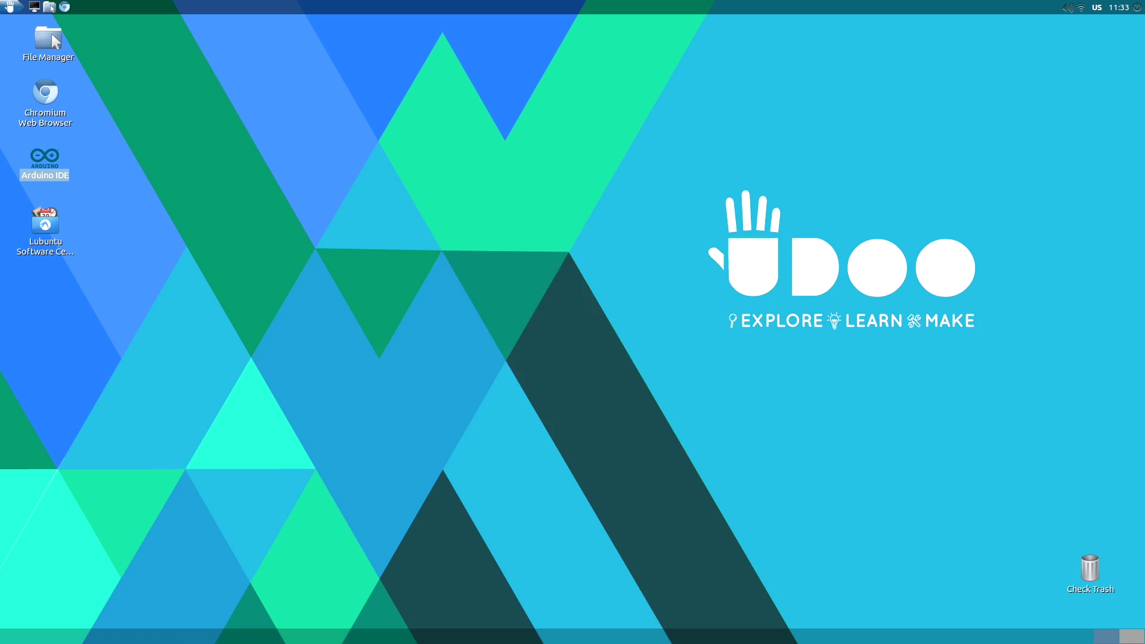
# Run ifconfig -a in a new LXTerminal and highlight wlan0's address 192.168.0.104.
pyautogui.click(34, 7)
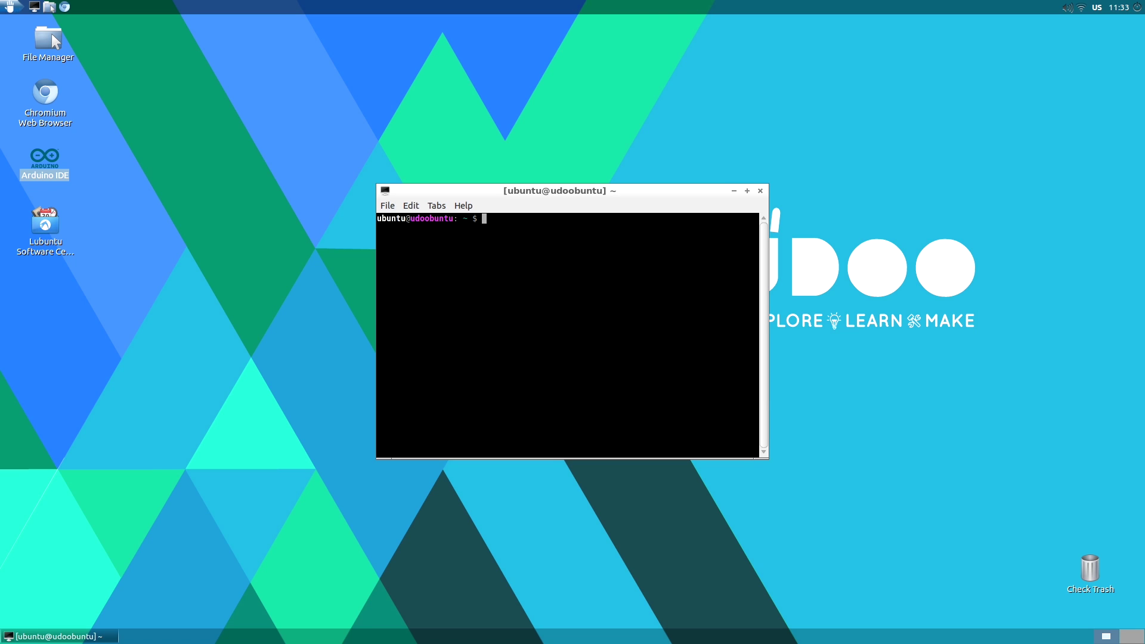
pyautogui.write('ifconfig -a')
pyautogui.press('Return')
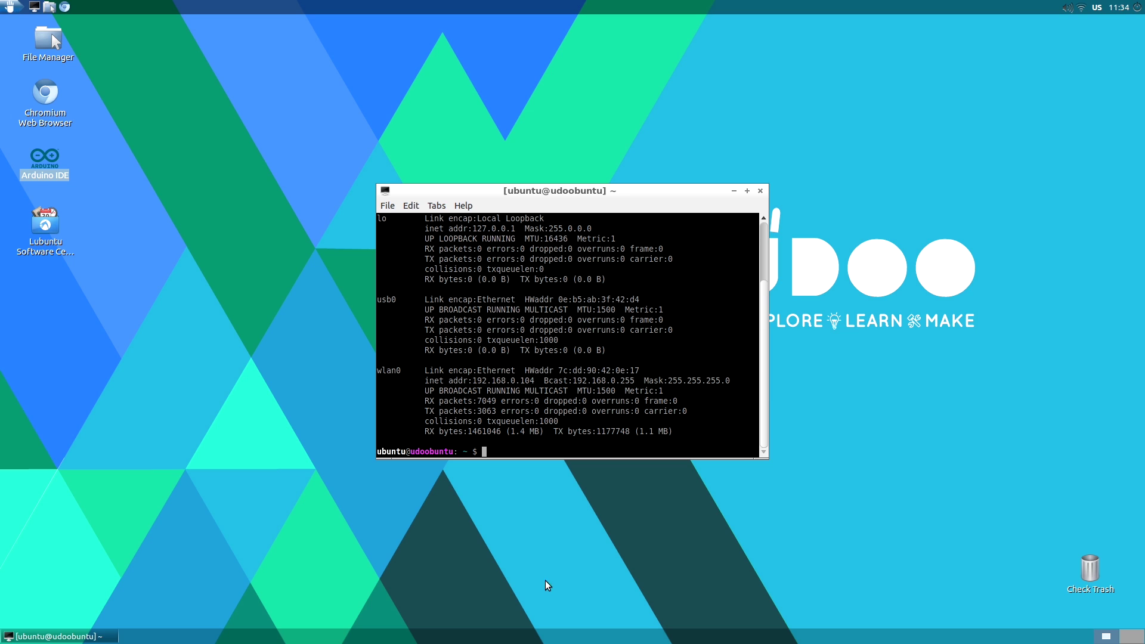
pyautogui.moveTo(472, 370); pyautogui.dragTo(535, 383)
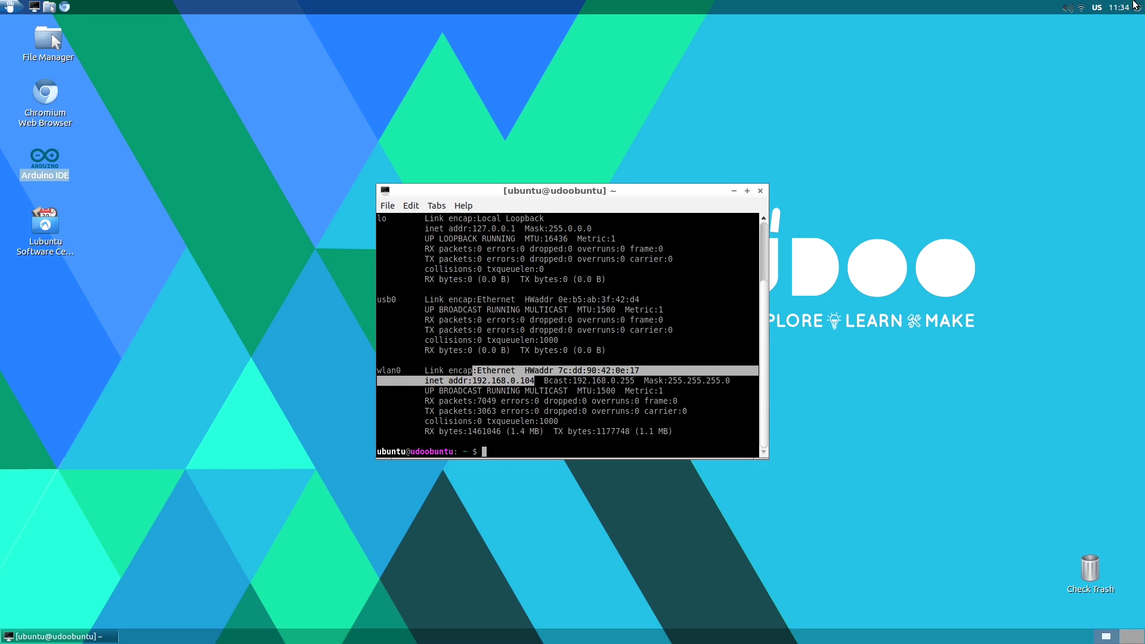
pyautogui.moveTo(1081, 9)
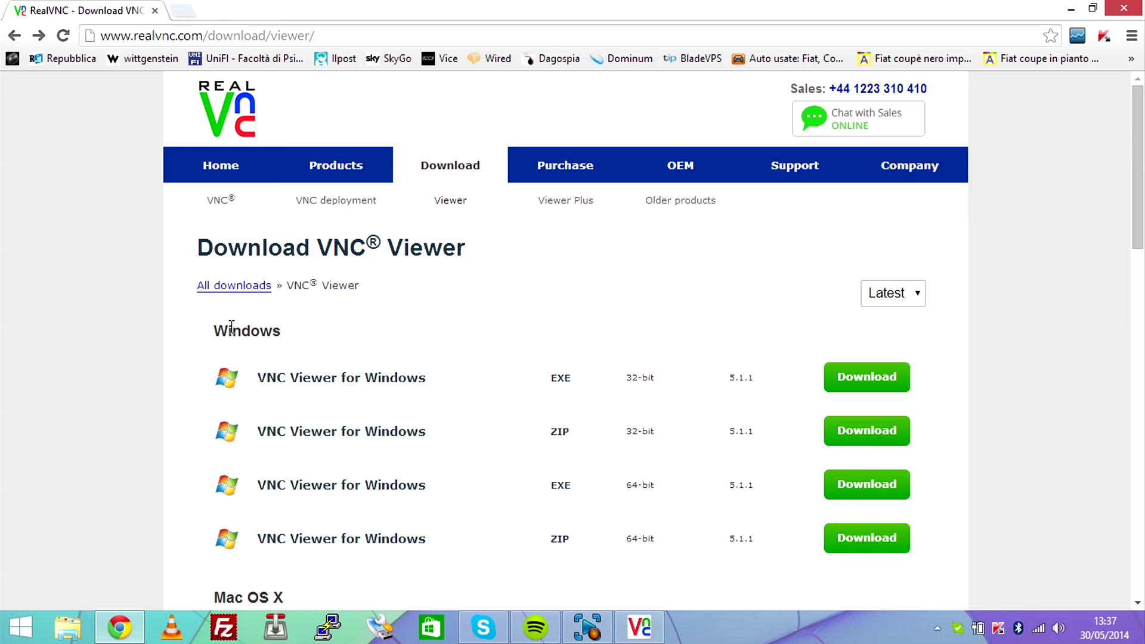
# Scroll the RealVNC download page down to other platforms and back up.
pyautogui.scroll(-8, 245, 322)
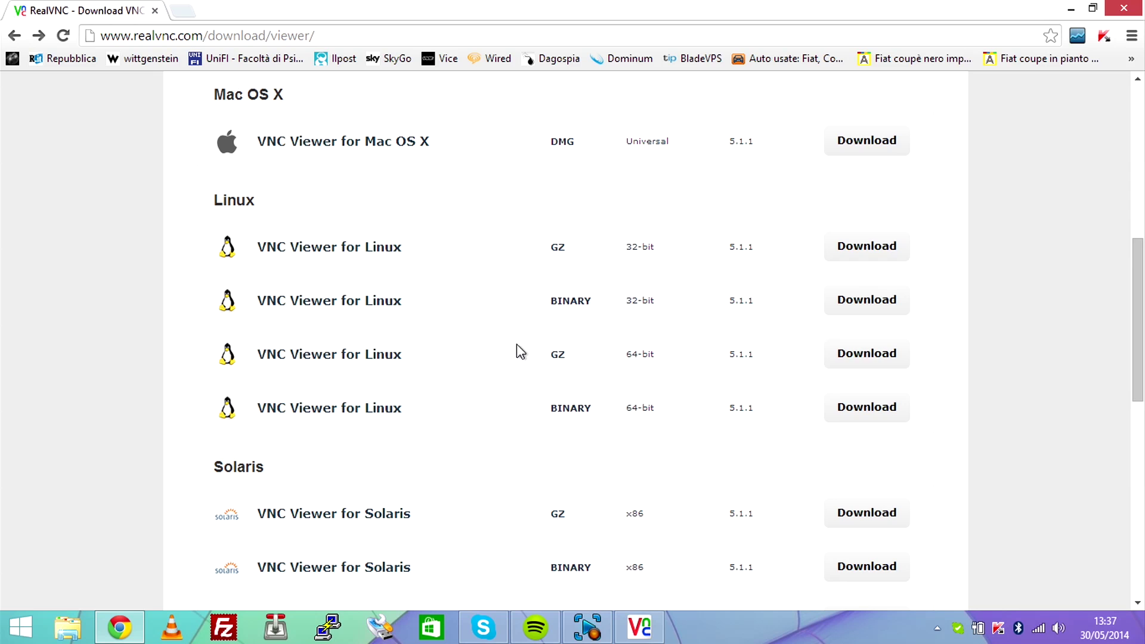
pyautogui.scroll(8, 525, 343)
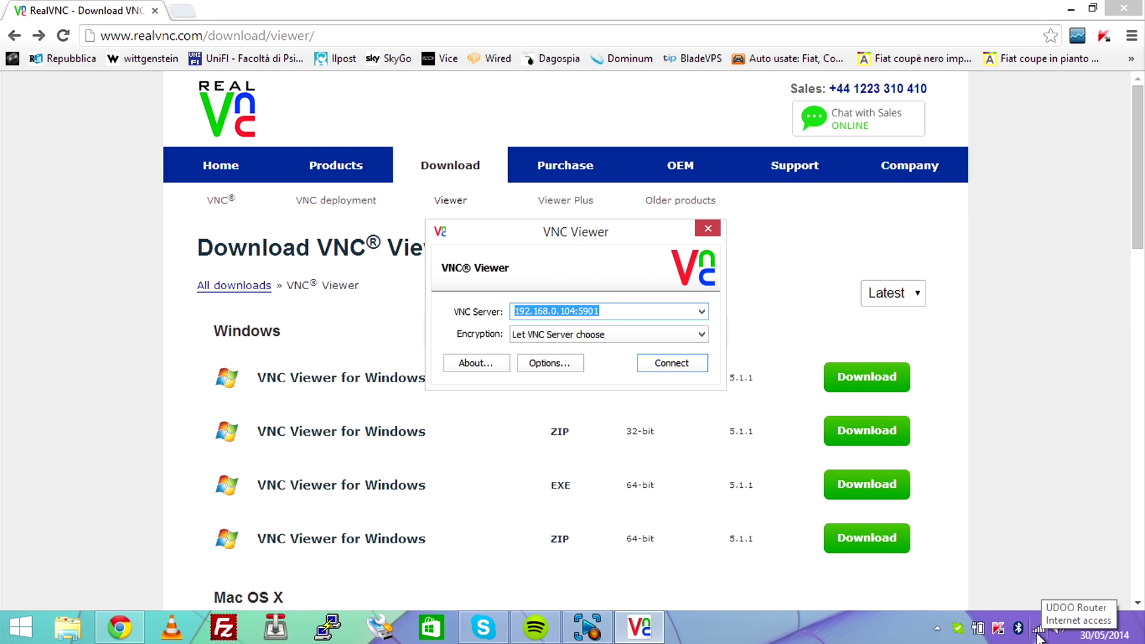
# Connect VNC Viewer to 192.168.0.104:5901, accepting the unencrypted warning and entering the password.
pyautogui.click(520, 312)
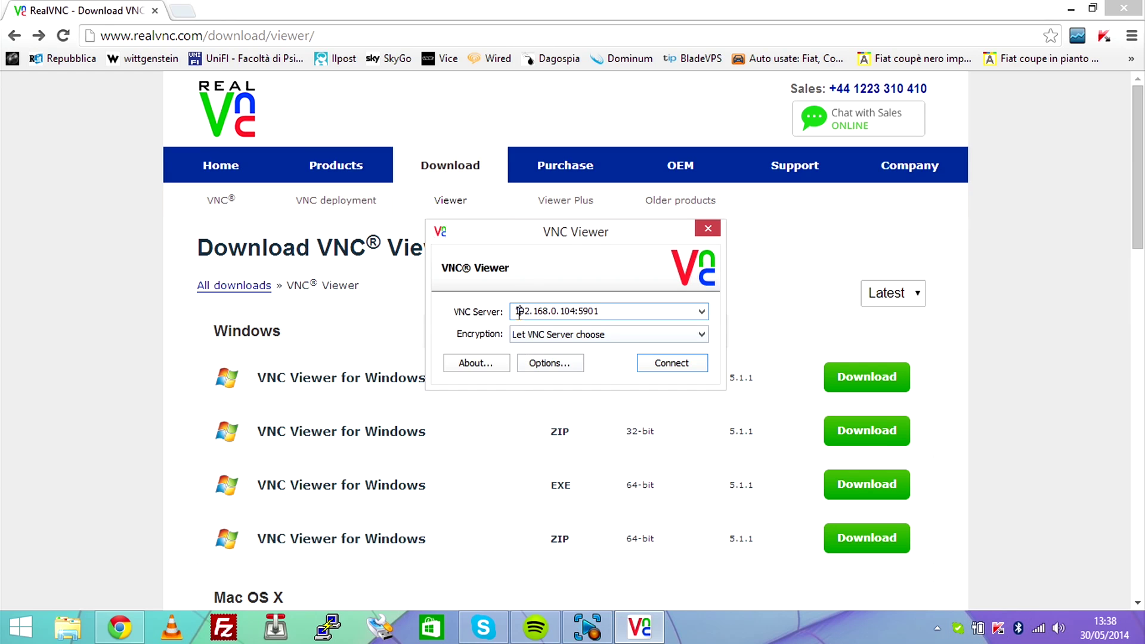
pyautogui.moveTo(515, 311); pyautogui.dragTo(600, 312)
pyautogui.click(675, 368)
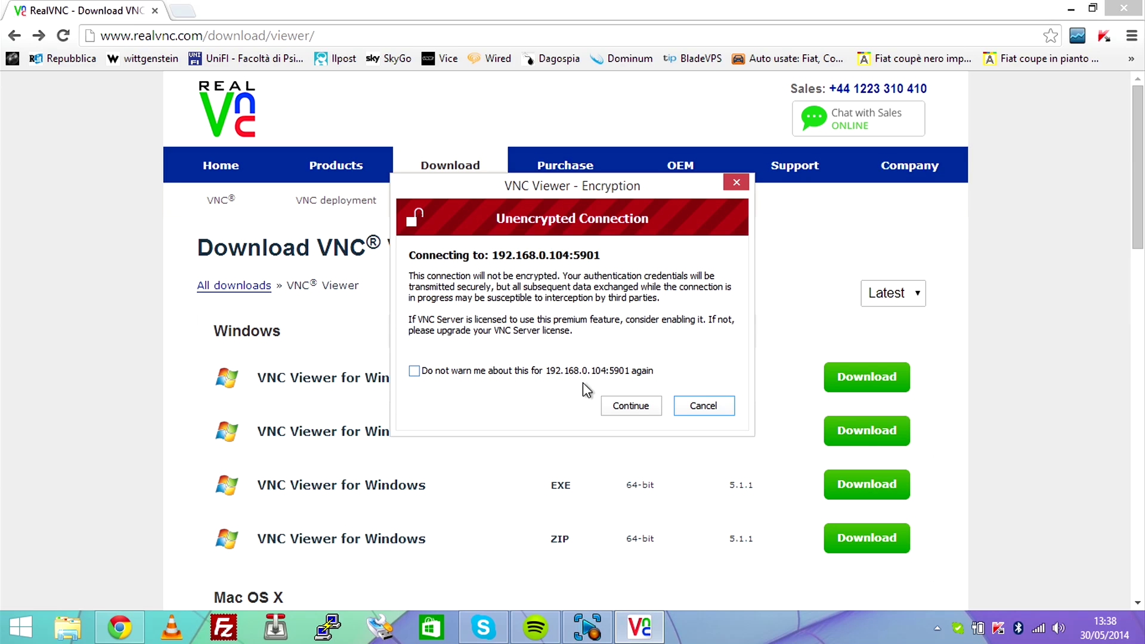
pyautogui.click(656, 408)
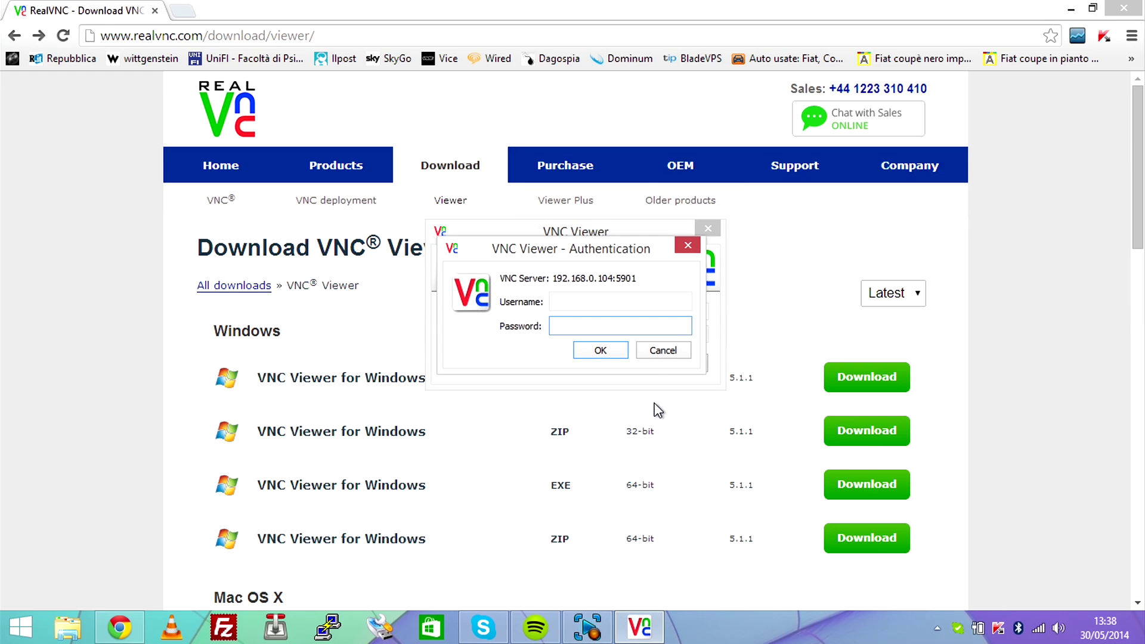
pyautogui.press('Escape')
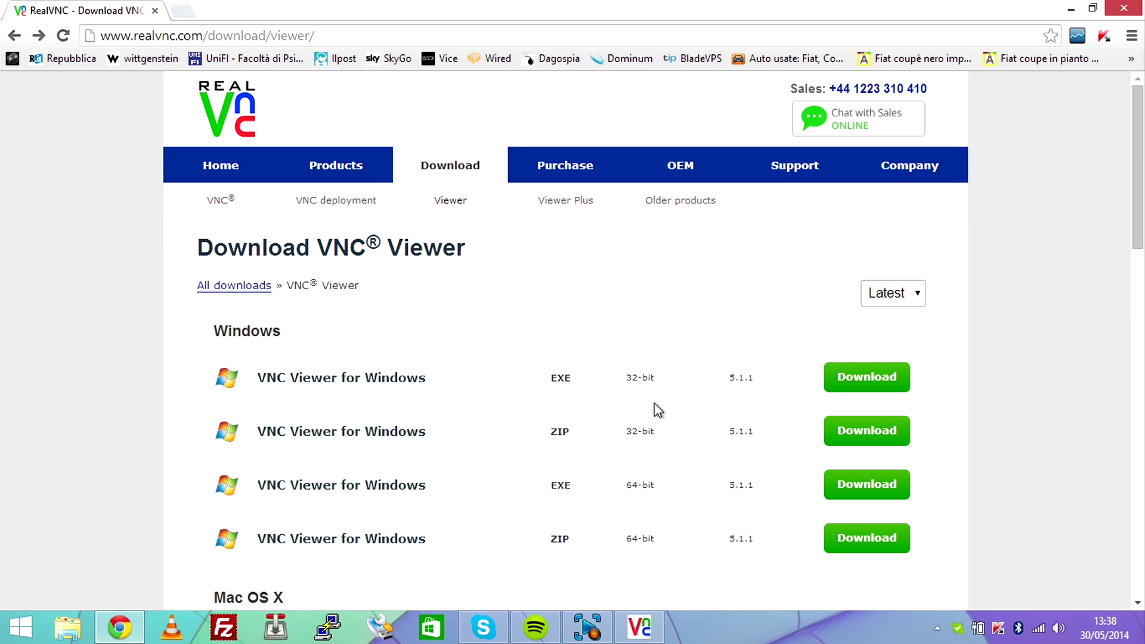
pyautogui.write('*')
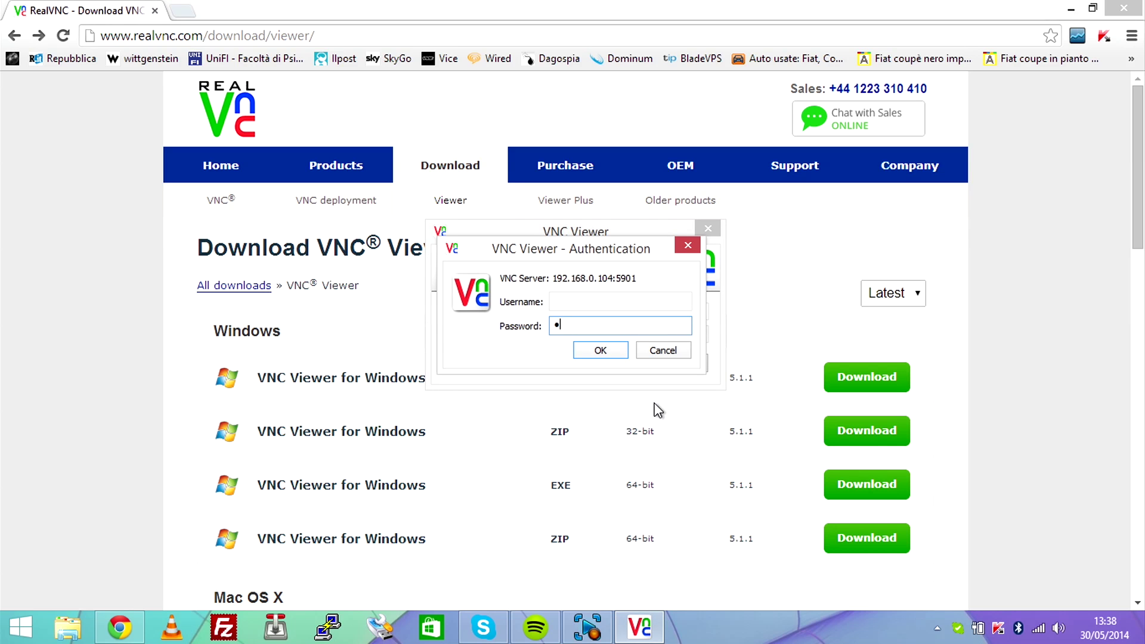
pyautogui.write('*****')
pyautogui.click(614, 353)
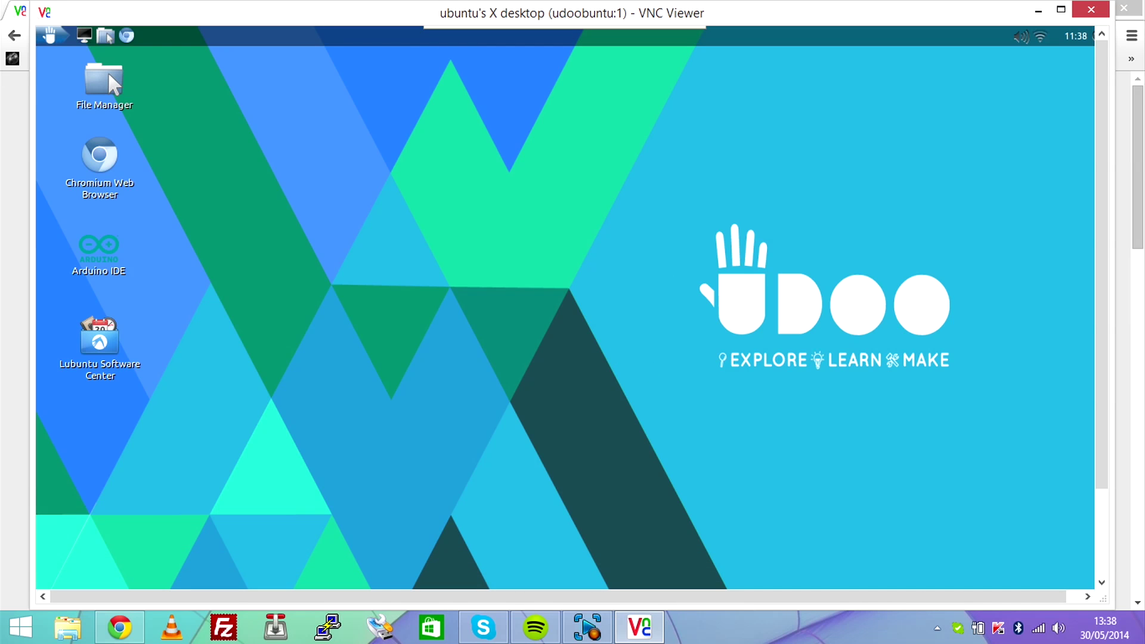
pyautogui.click(49, 35)
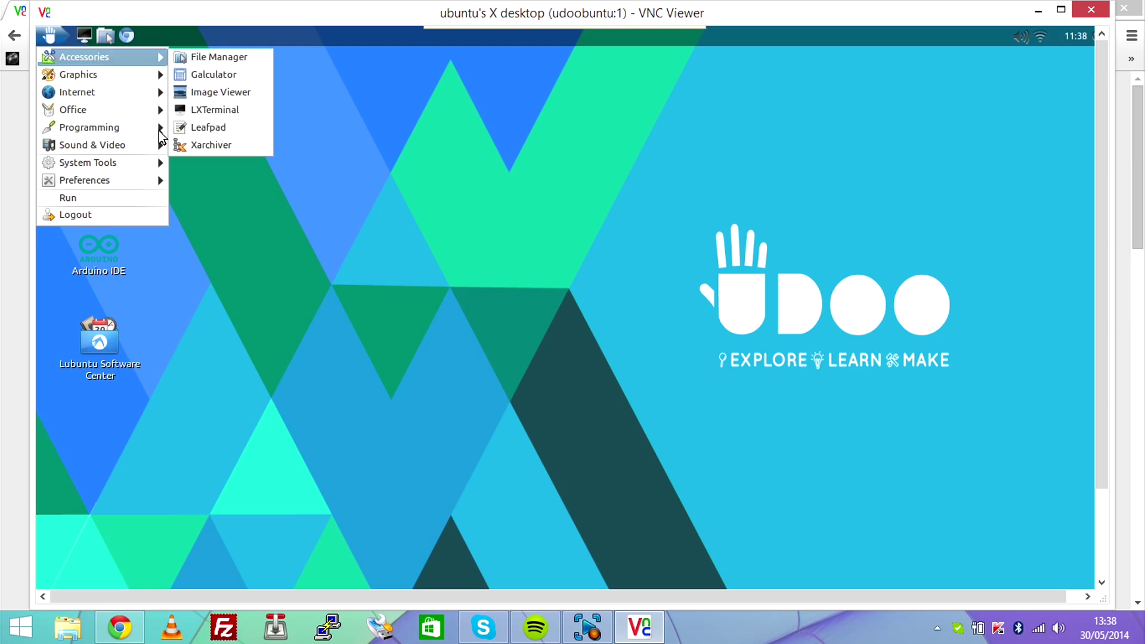
pyautogui.click(570, 181)
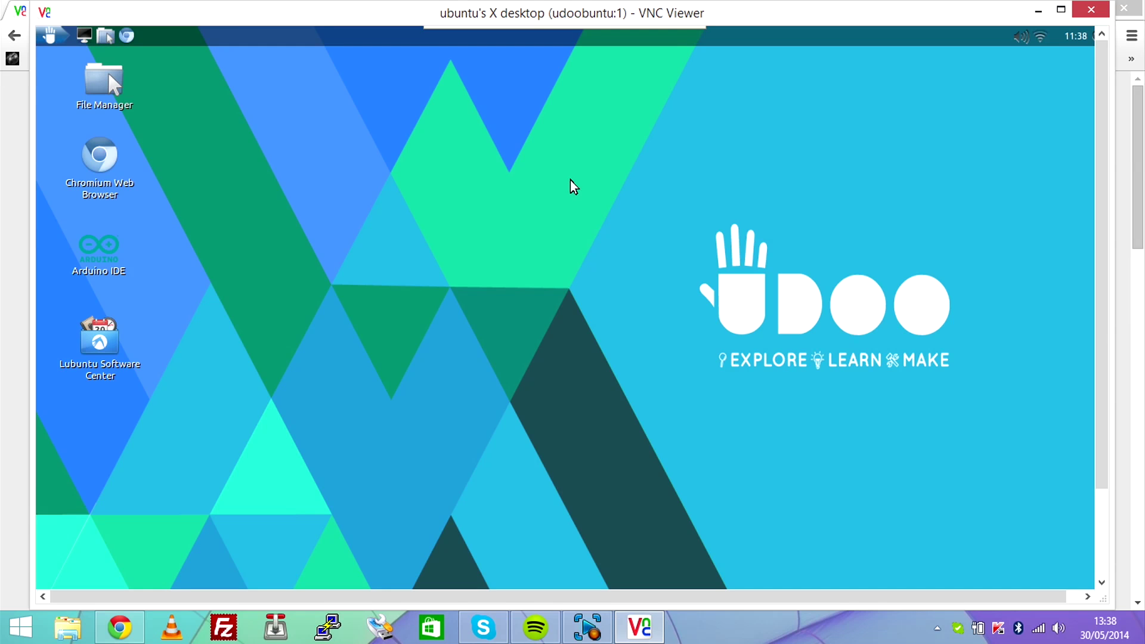